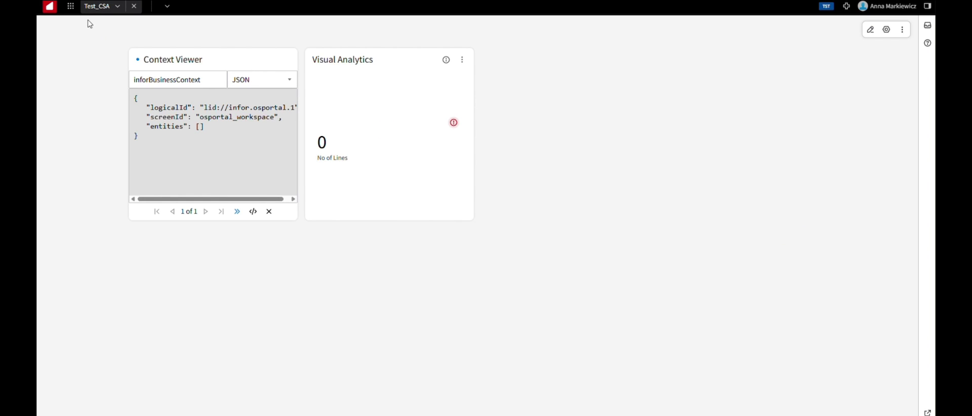
Step: Launch M3 from the app menu and add a widget group named 'Analytics Widget'
click(69, 9)
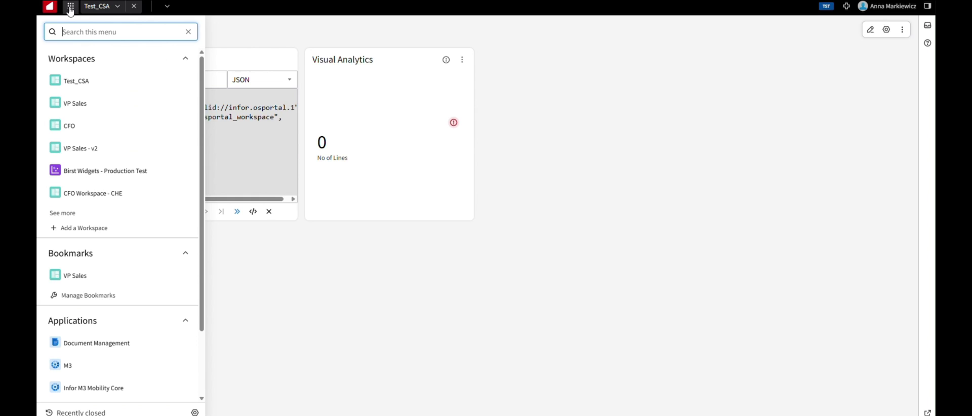
text(m3)
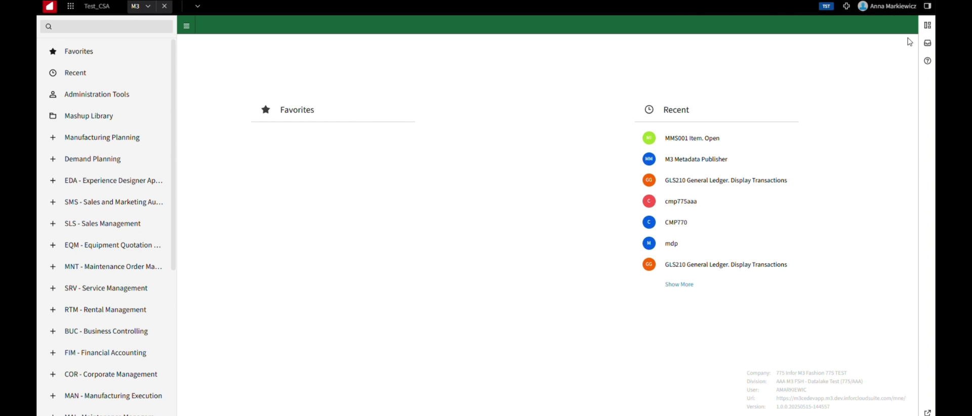
click(927, 29)
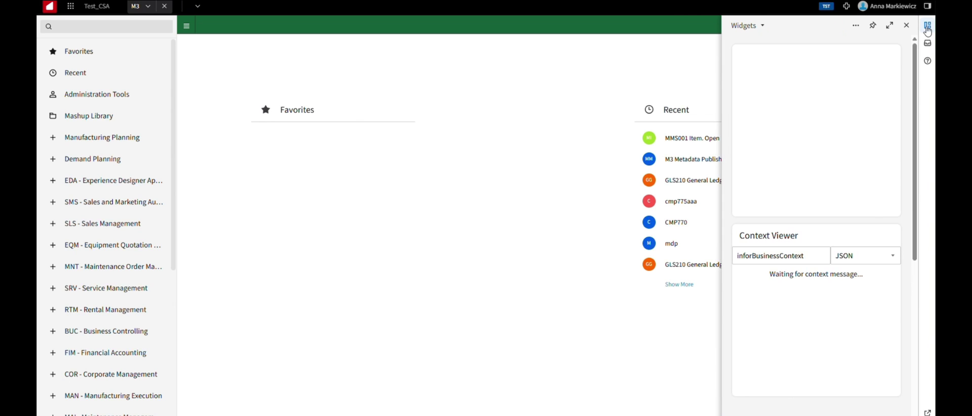
click(760, 27)
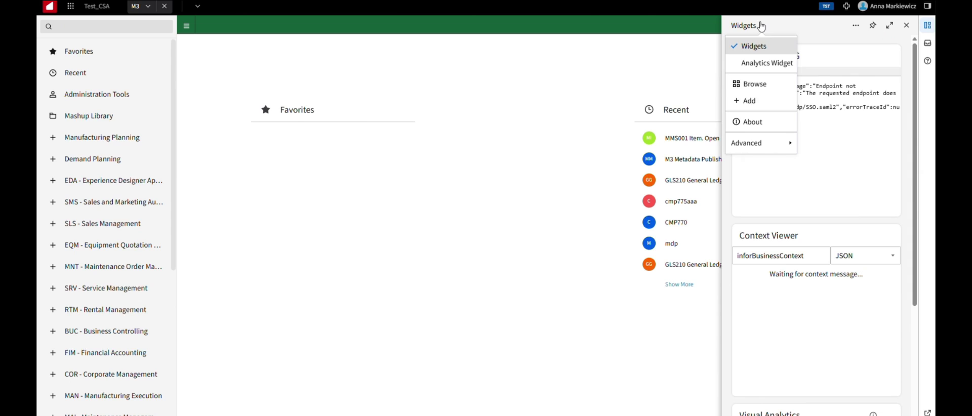
click(748, 101)
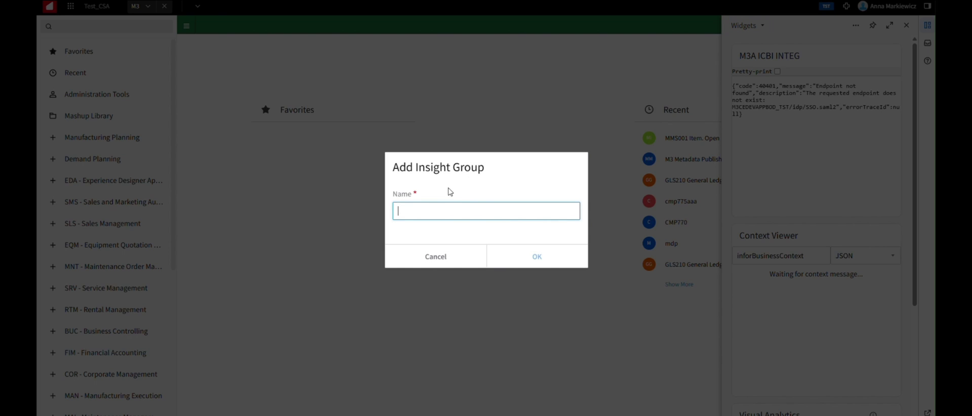
text(Ana)
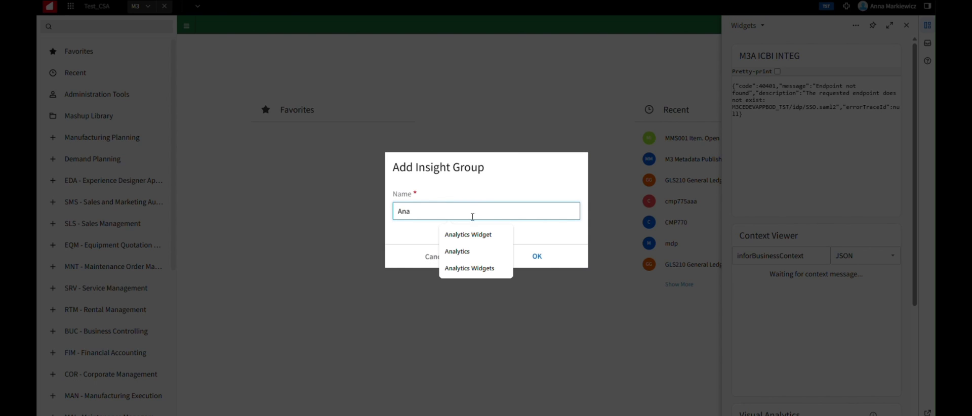
click(467, 234)
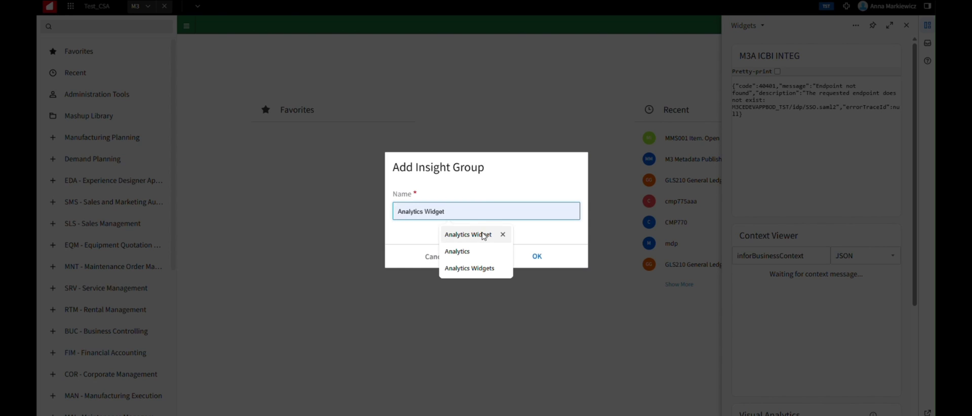
click(537, 256)
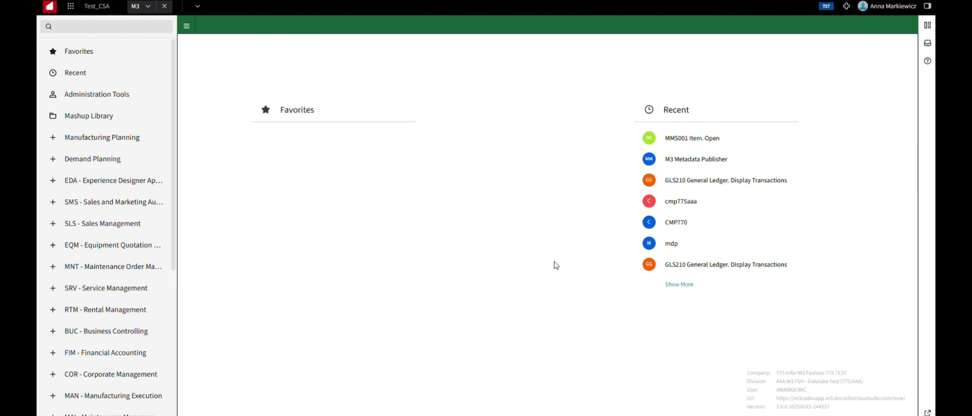
Step: Add the Visual Analytics widget from a catalog search and save the Analytics Widget group
click(927, 24)
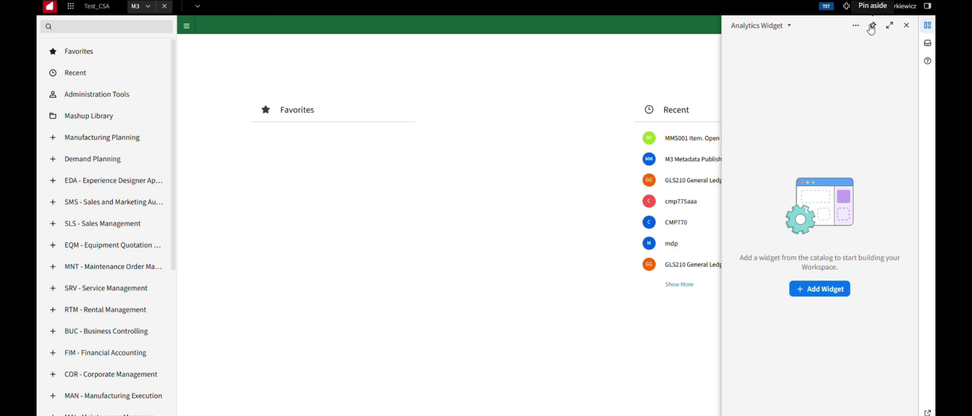
click(826, 292)
text(visual a)
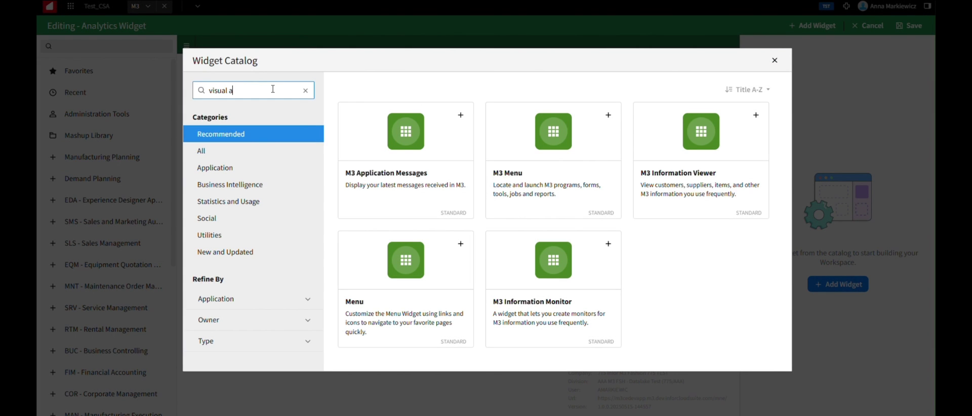
text(nalytics)
key(Return)
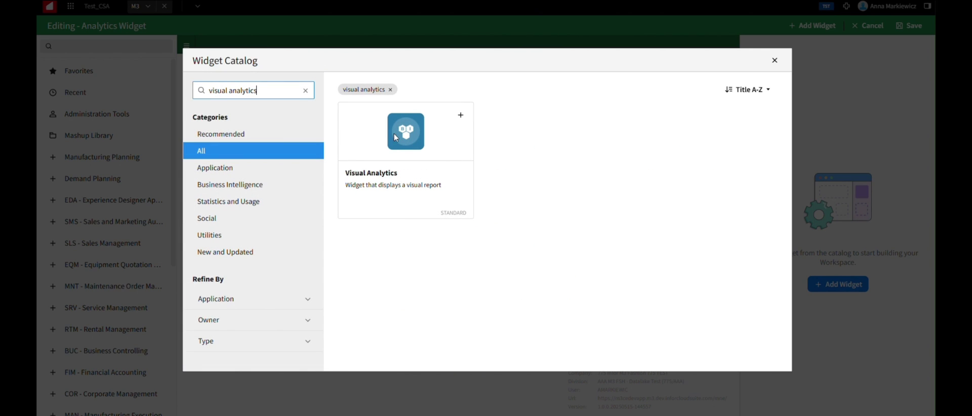
click(460, 117)
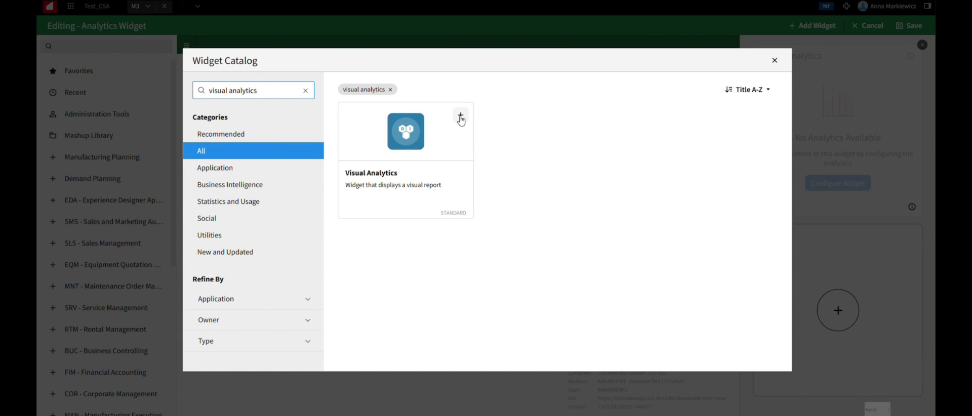
click(774, 61)
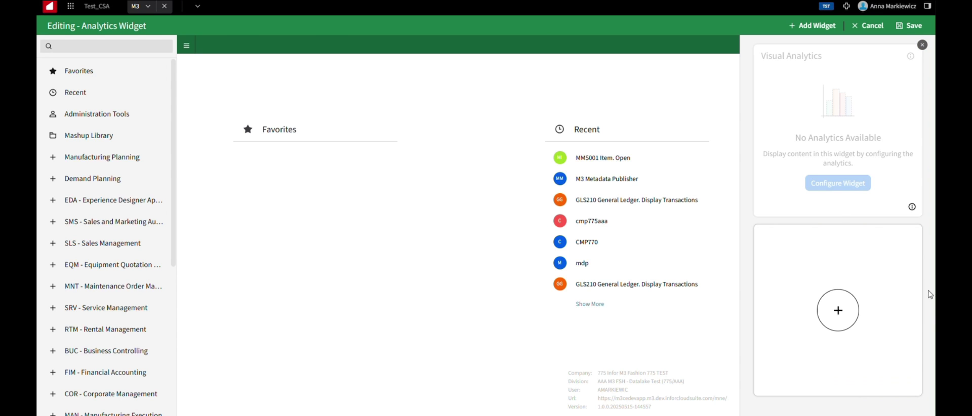
click(911, 28)
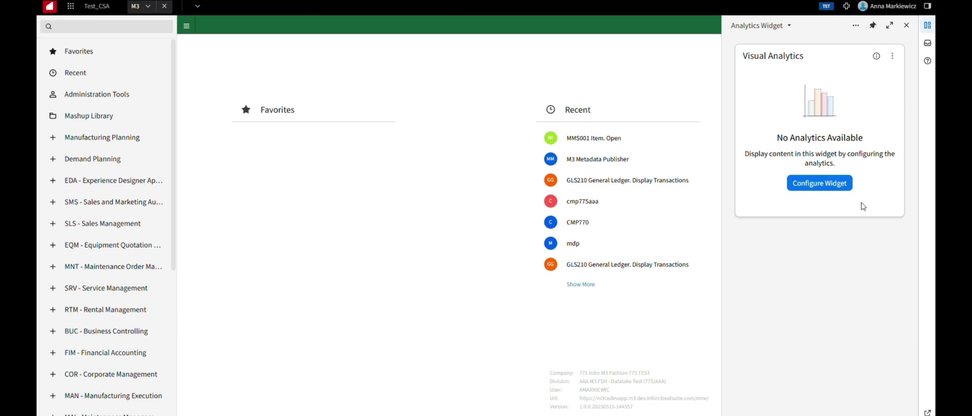
Step: Configure the widget with Birst as product and M3AFSHBIRST as content application
click(832, 190)
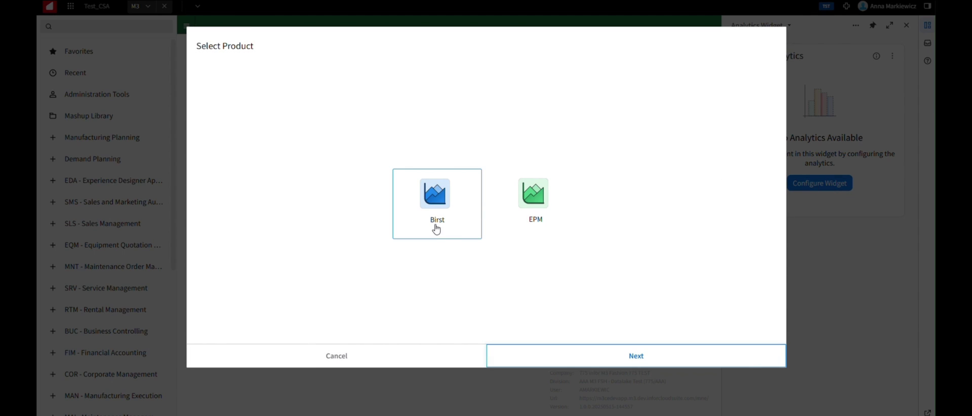
click(671, 363)
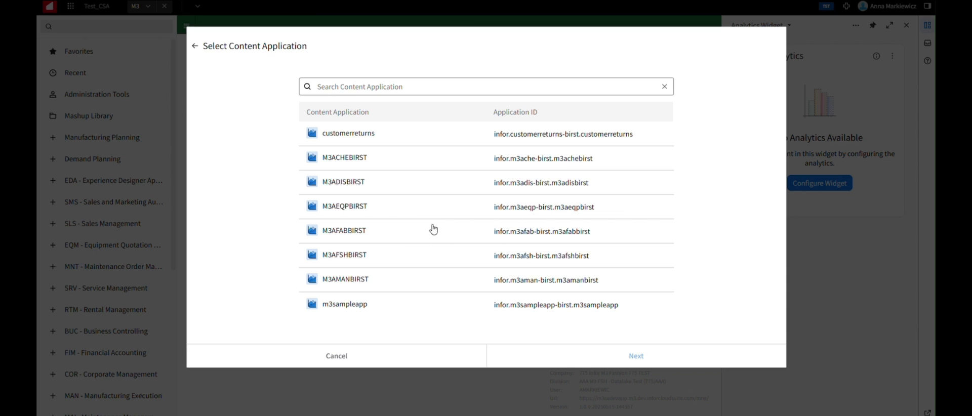
click(411, 255)
click(649, 357)
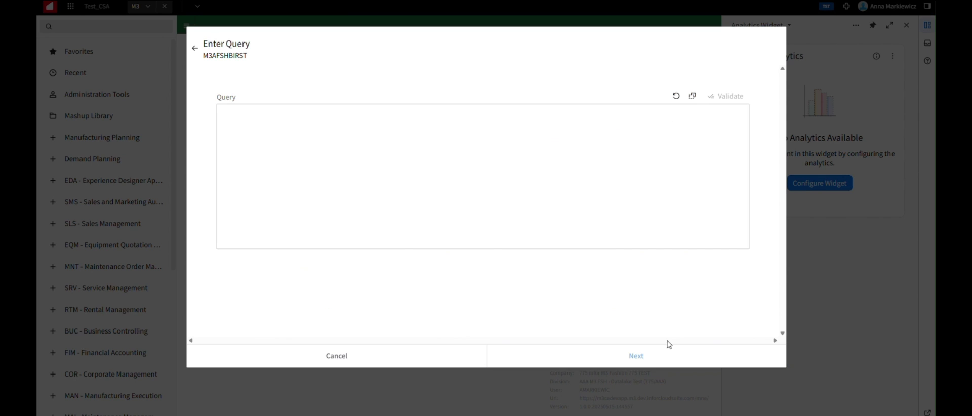
Step: Paste the lowest-unit-price SELECT query, validate it, and continue to the chart preview
click(378, 129)
text(SELECT DTOP1 USING OUTER JOIN IIF([IVDT: Sum: Invcd Net Amt - Transaction_Sales Analysis] = 0, 0, ([IVDT: Sum: Invcd Net Amt - Transaction_Sales Analysis] / [IVDT: Sum: IVQT_Sales Analysis] )) 'Unit Price' , [Item.ITNO] 'Item', [Customer.Customer Group] 'Customer Group' FROM [ALL] WHERE ( [Order Type.Order Type]<>'F30 - Adjustment +ve' AND  [Order Type.Order Type]<>'F31 - Adjustment -ve' )  DISPLAY BY [EXPR.Unit Price] ASC)
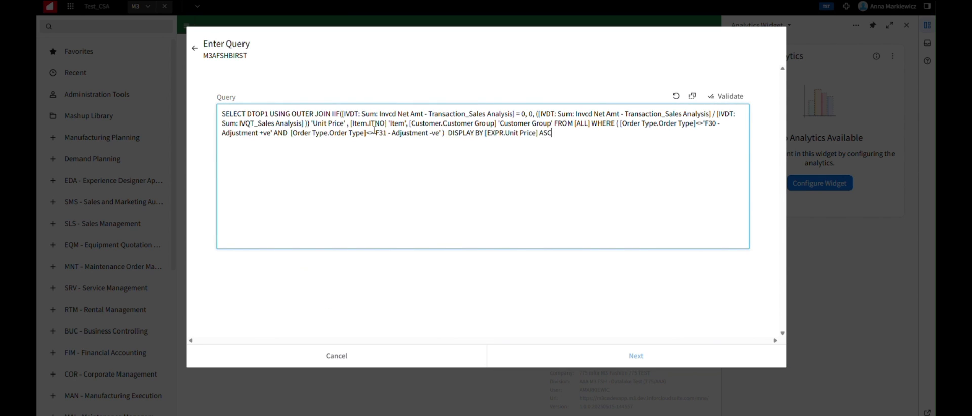
click(731, 96)
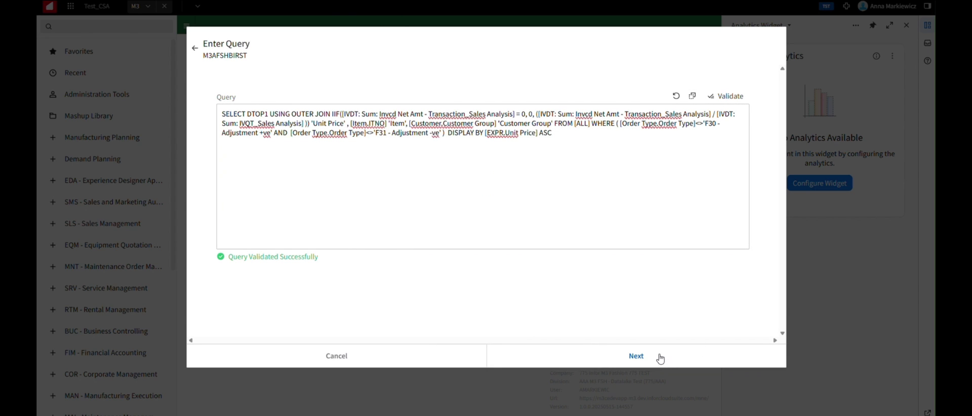
click(660, 358)
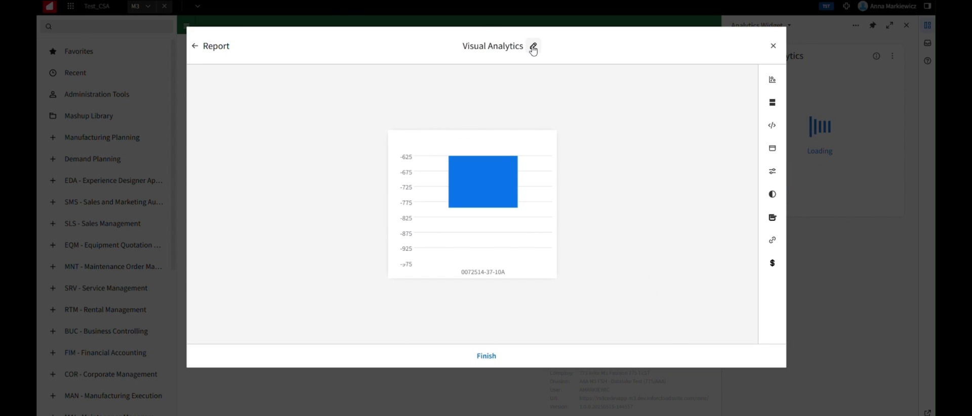
Step: Replace the widget name with 'Lowest price of an item' and confirm it
click(534, 47)
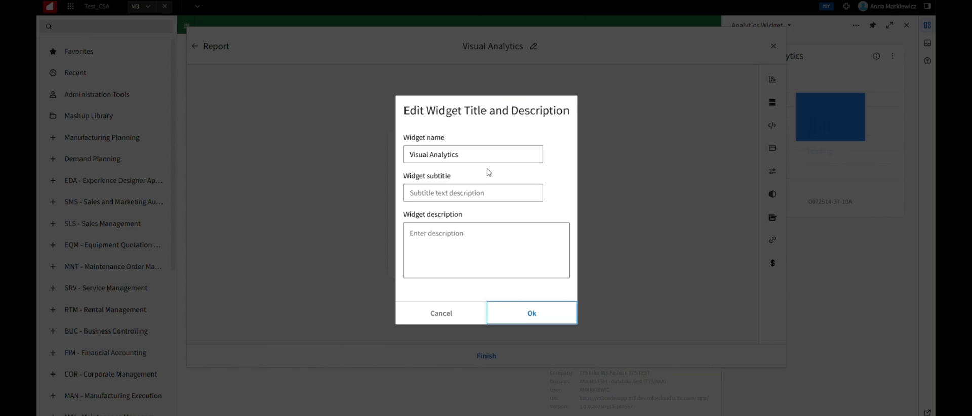
drag(489, 154, 409, 152)
text(L)
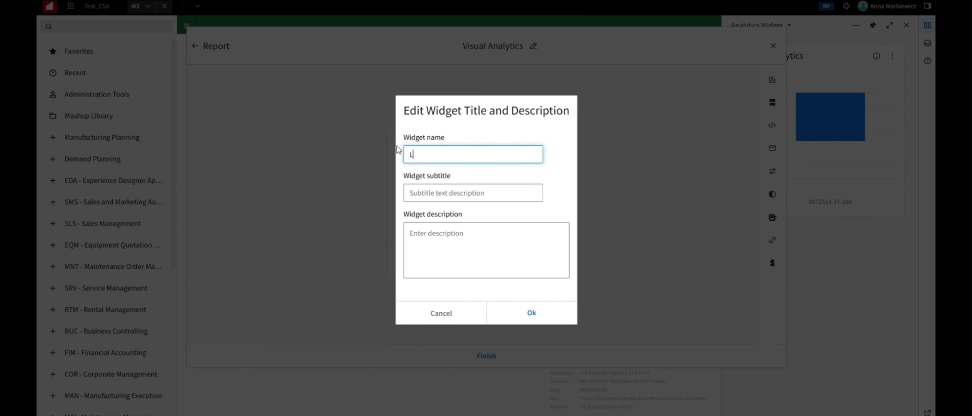
text(est)
text(tem)
click(552, 319)
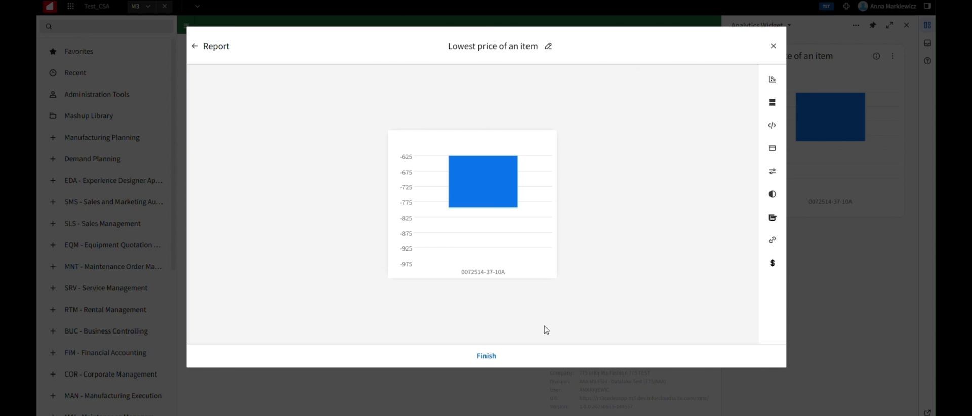
Step: Switch the report's chart type to a table and open its context message settings
click(772, 79)
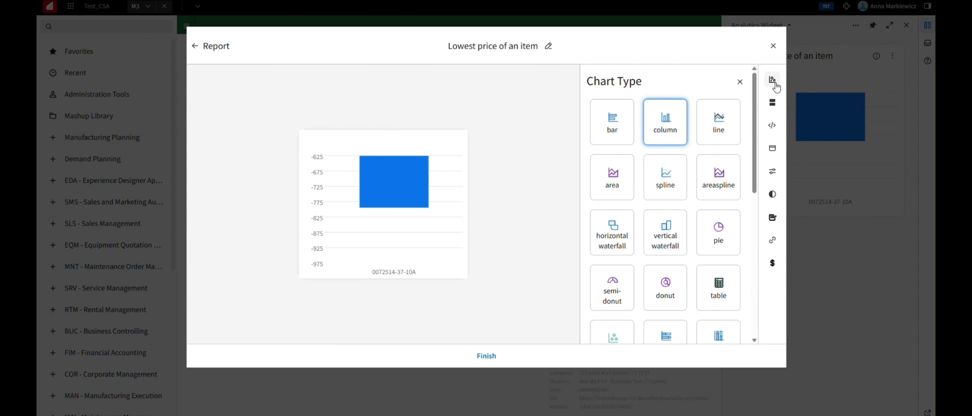
click(725, 294)
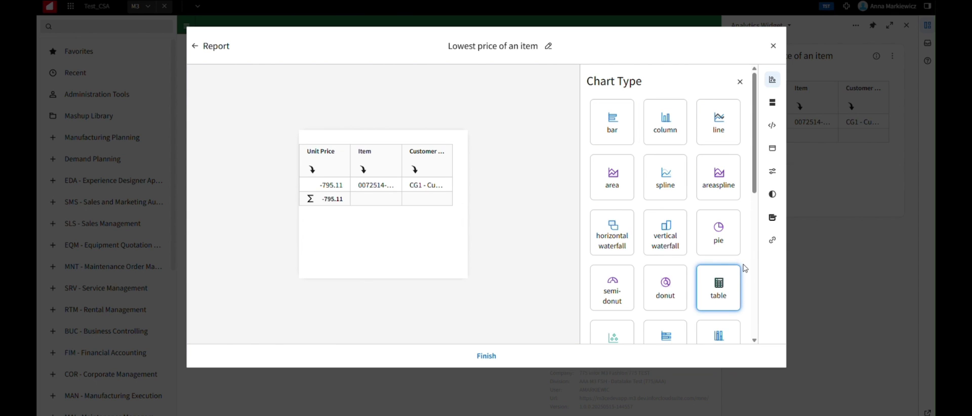
click(773, 219)
Step: Set the first context mapping to the Equal operator with AND multiselect type
click(744, 135)
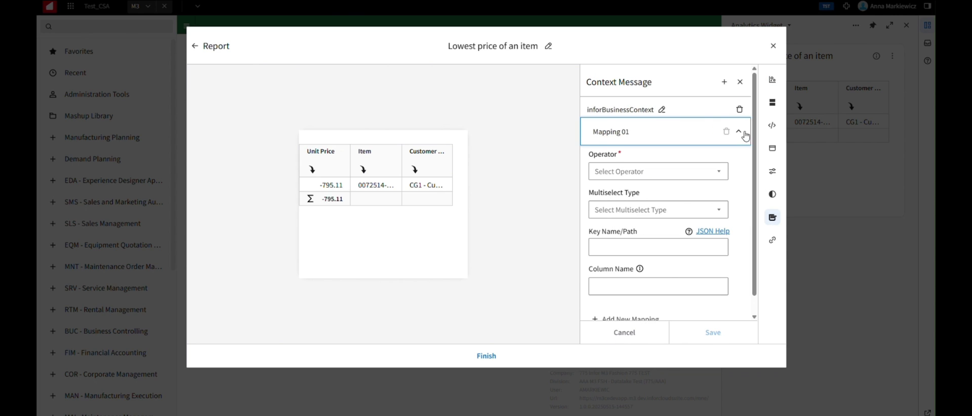
click(718, 172)
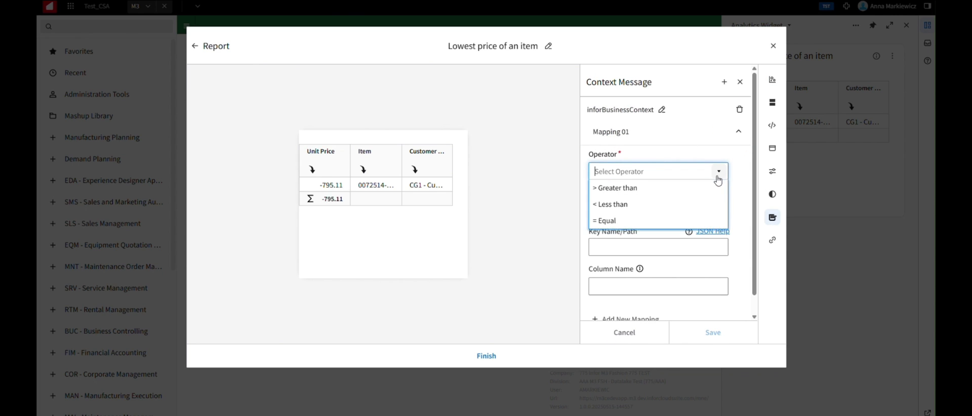
click(688, 225)
click(671, 210)
click(660, 226)
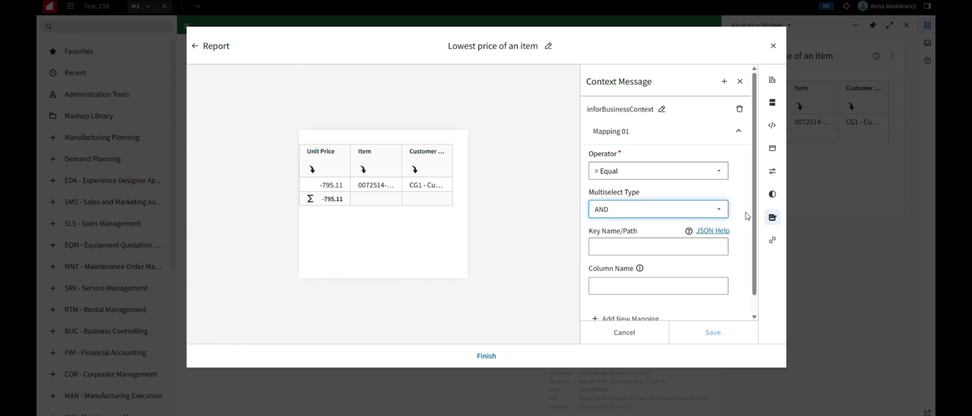
scroll(746, 217, down, 1)
Step: Map the InforItemMaster key path to column Item.ITNO, save, and finish the report
click(638, 229)
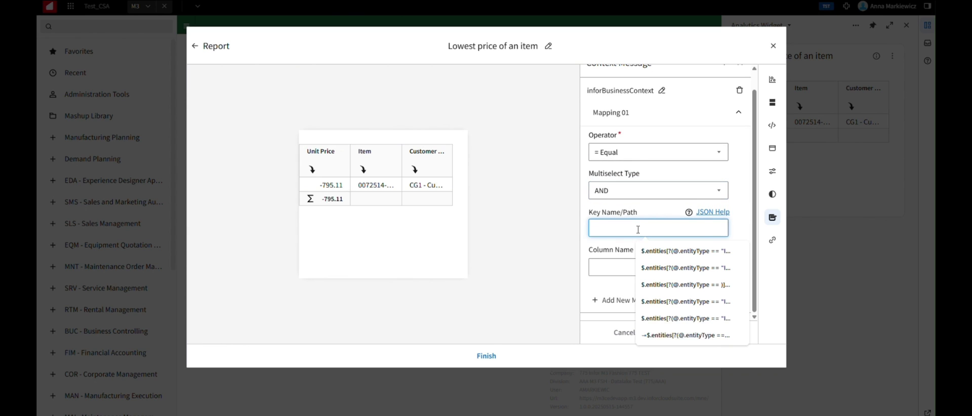
click(682, 256)
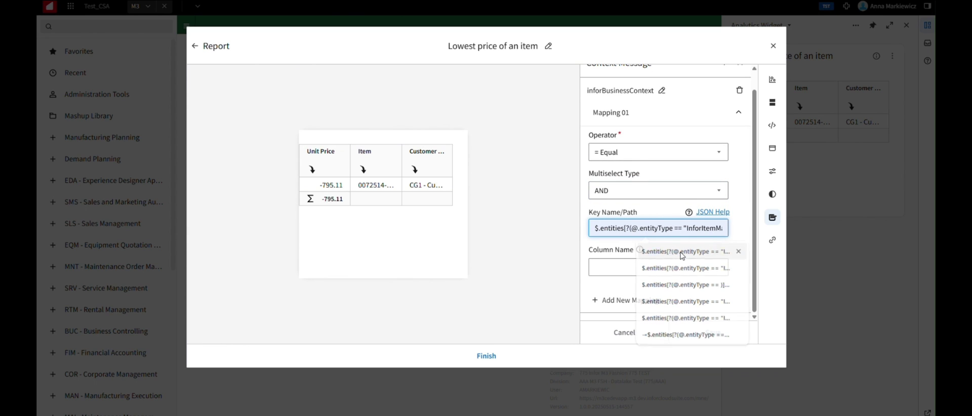
click(651, 268)
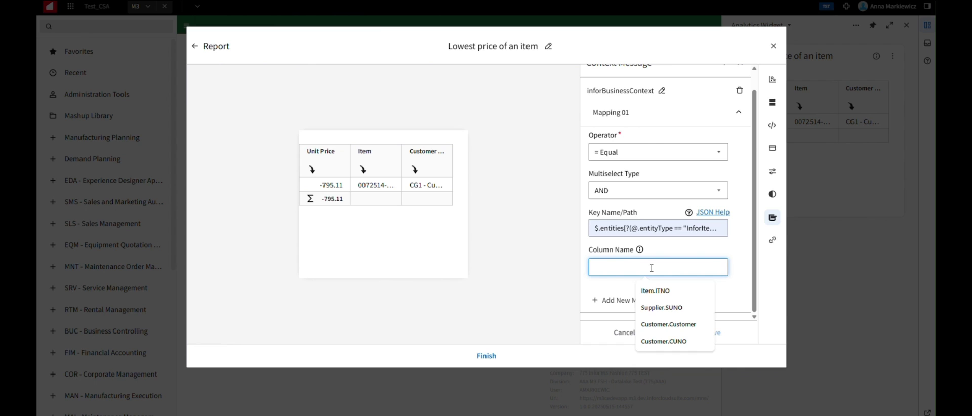
click(668, 290)
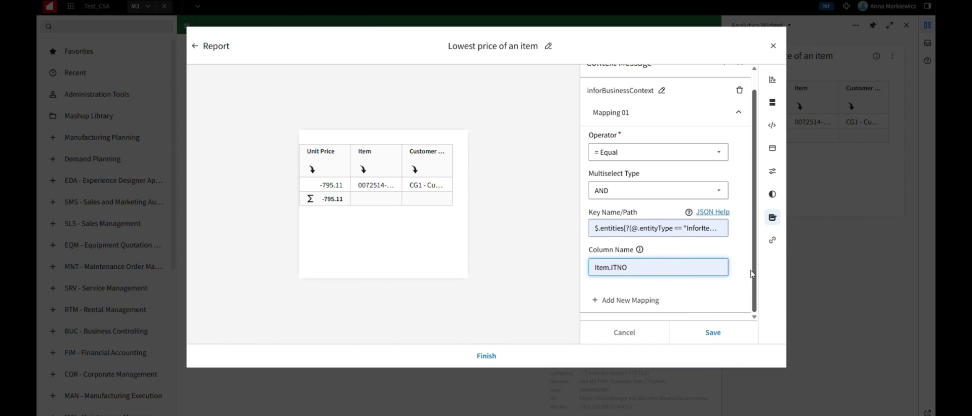
click(714, 334)
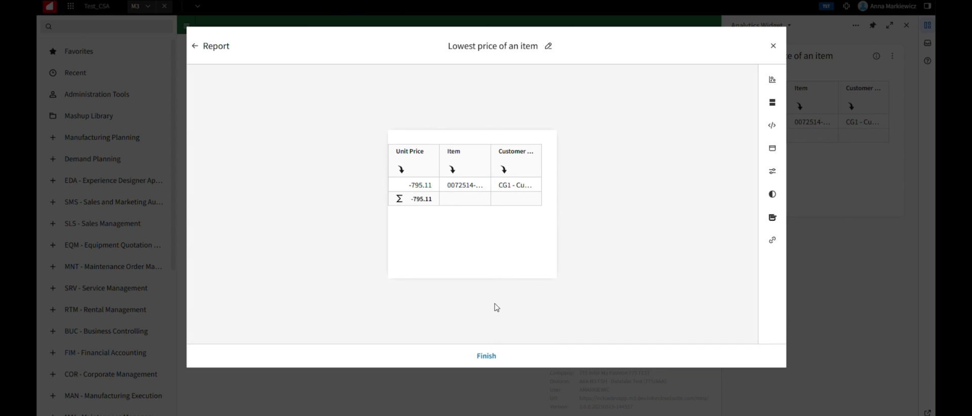
click(486, 355)
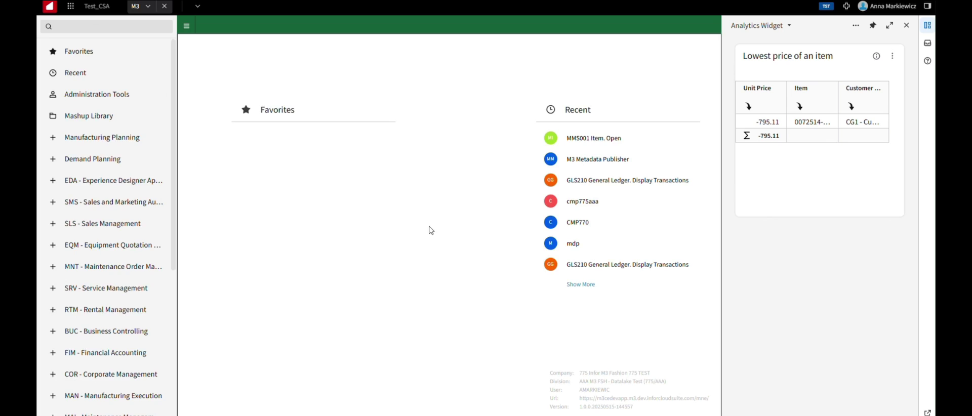
Step: Start MMS001 Item. Open from the Ctrl+R program search for mms001
key(ctrl+r)
text(mm)
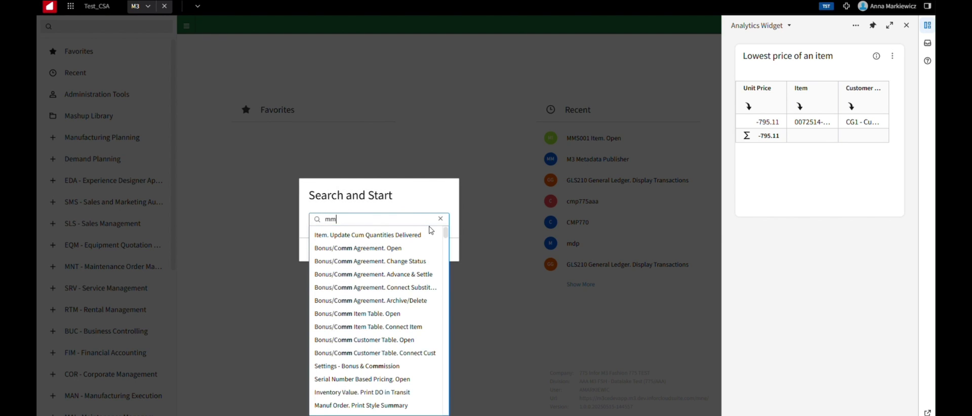
text(s001)
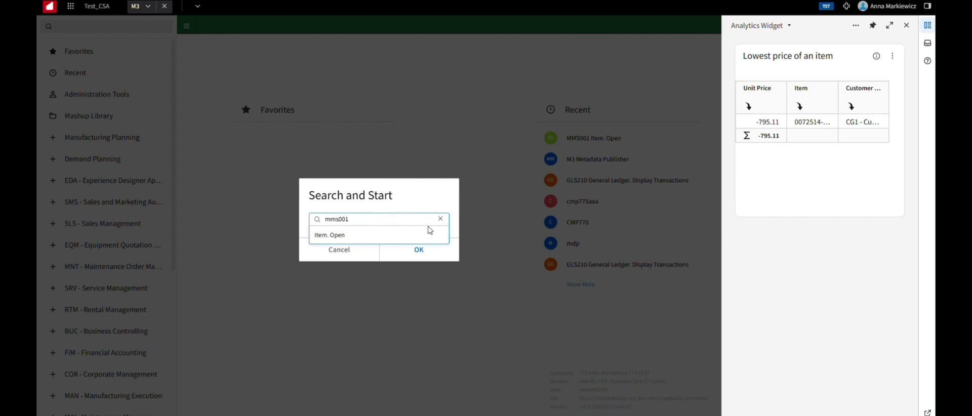
click(403, 238)
text(Y10)
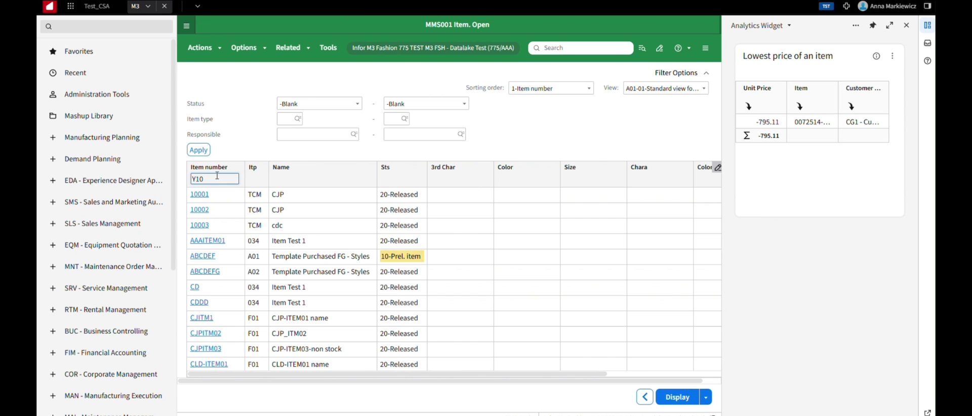
Step: Filter items by Y10 and select Y1003-1-Y01-L so the widget shows price 38
key(Return)
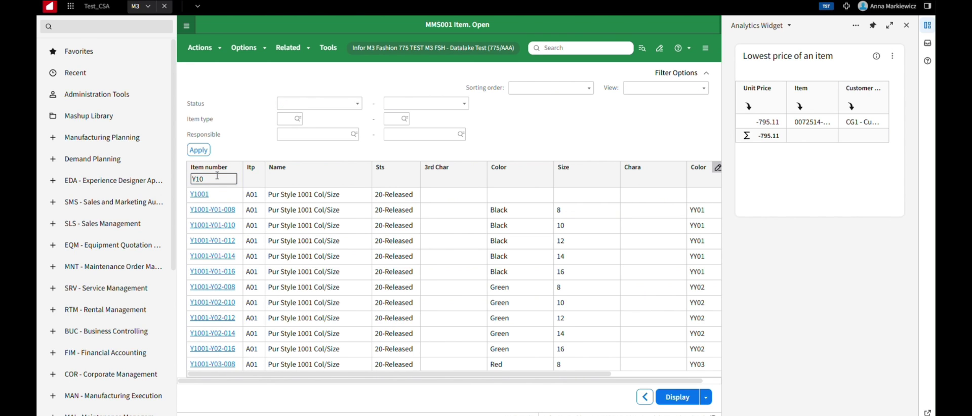
scroll(329, 243, down, 2)
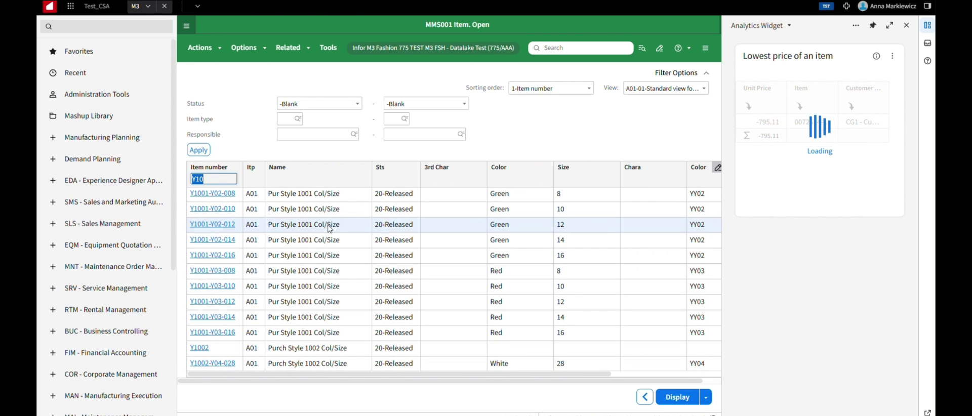
scroll(334, 227, down, 2)
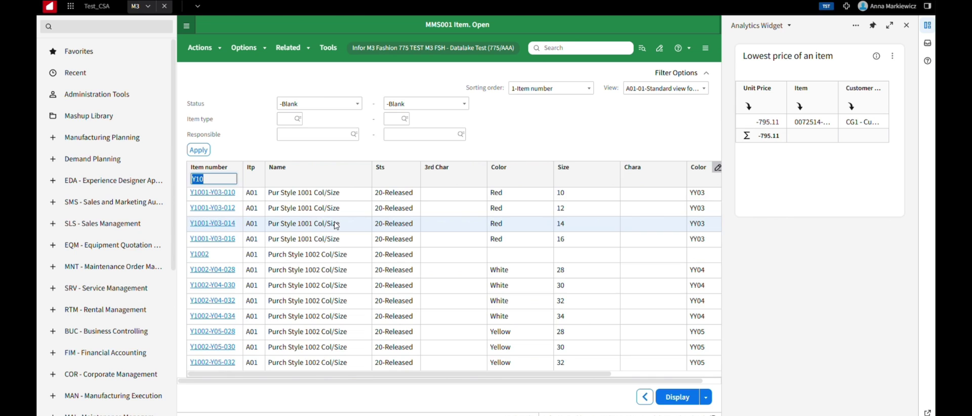
scroll(335, 226, down, 1)
scroll(335, 226, down, 2)
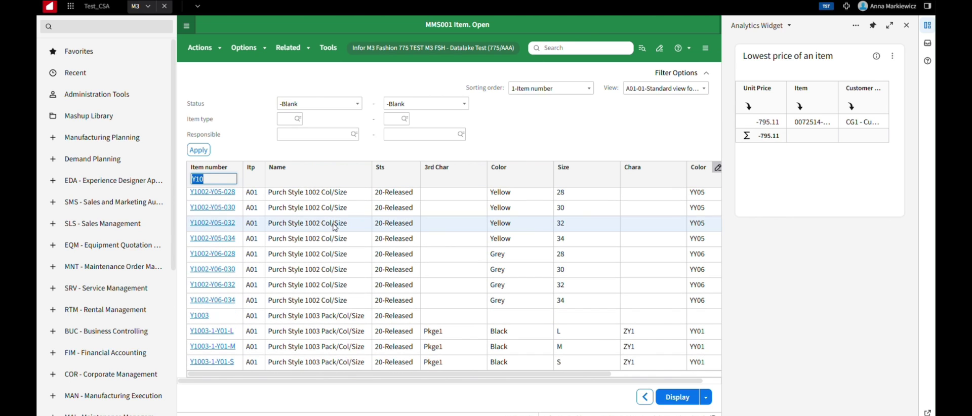
click(285, 336)
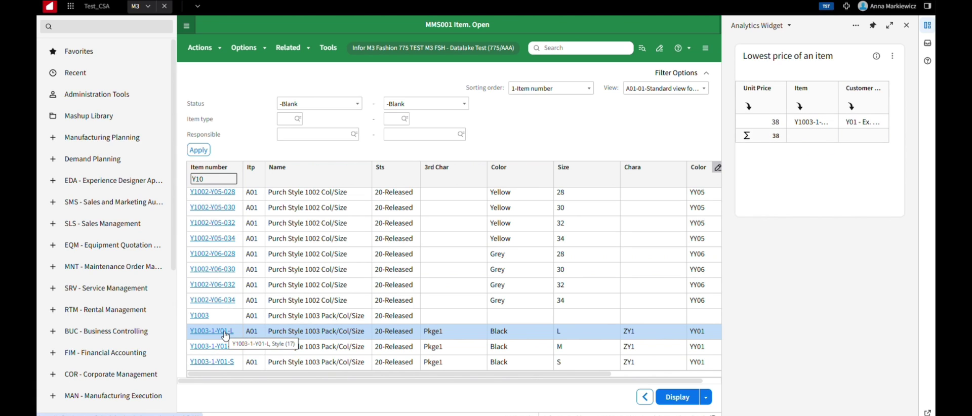
mouse_move(812, 95)
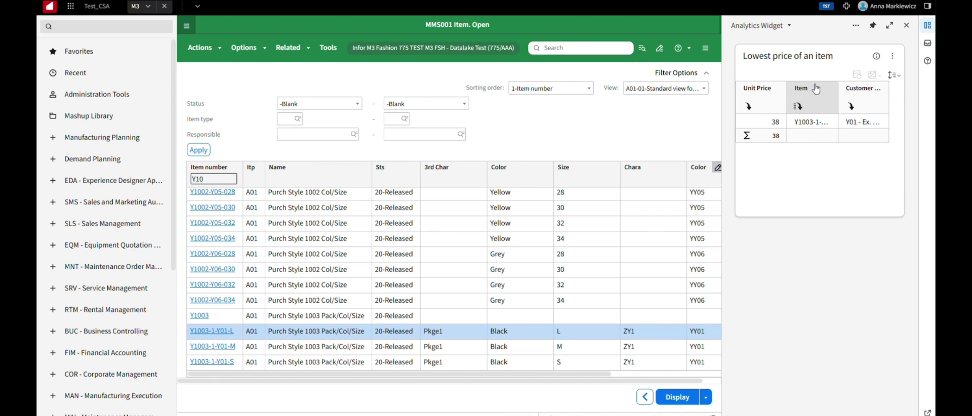
drag(838, 93, 867, 93)
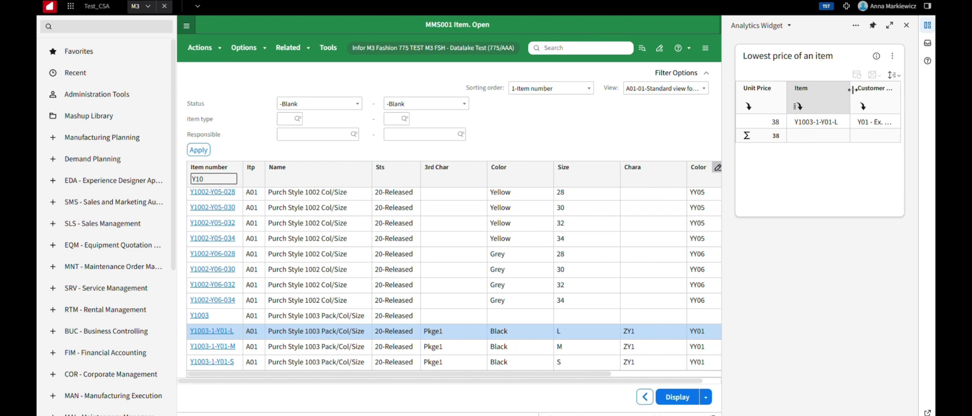